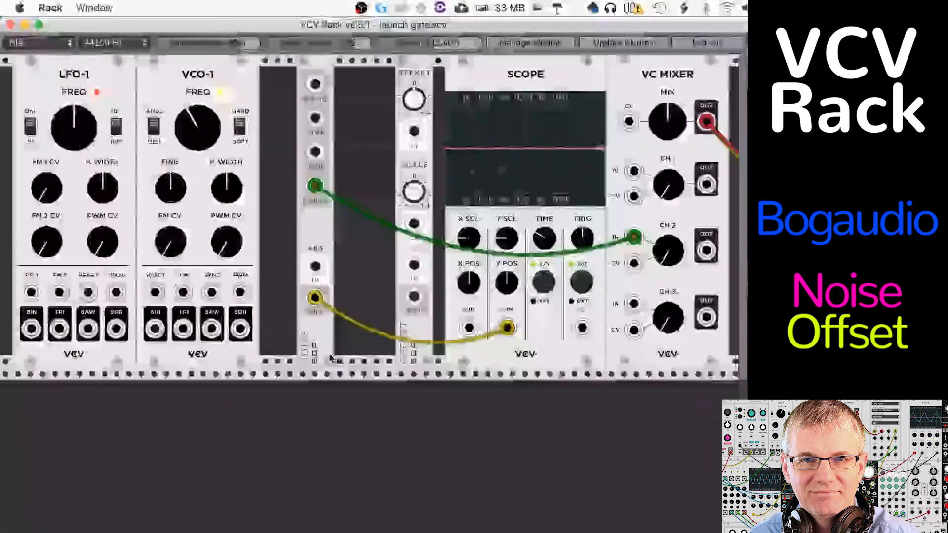
Step: Move the Offset module closer to Noise and feed the scope's X IN from the Noise outputs, ending on White
{"action": "left_click_drag", "start_coordinate": [405, 356], "coordinate": [384, 359]}
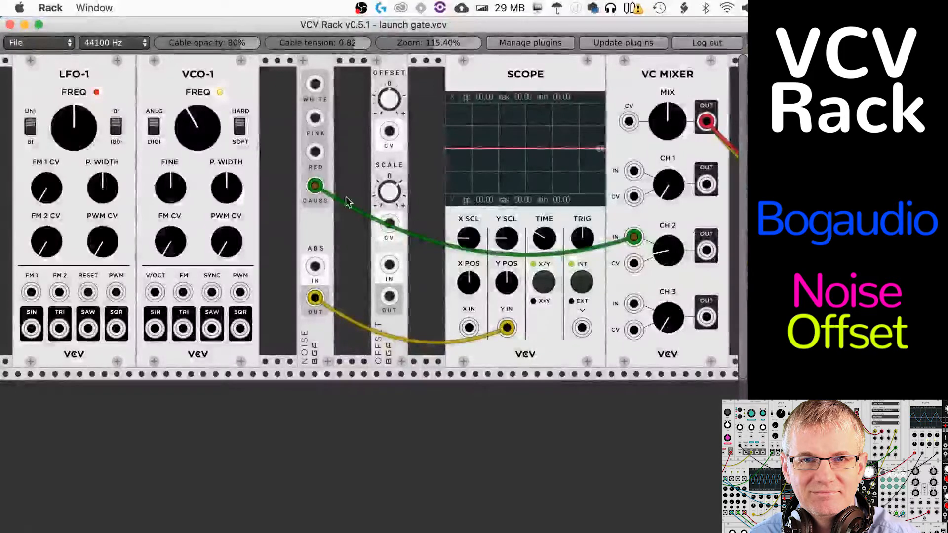
{"action": "left_click_drag", "start_coordinate": [320, 194], "coordinate": [315, 85]}
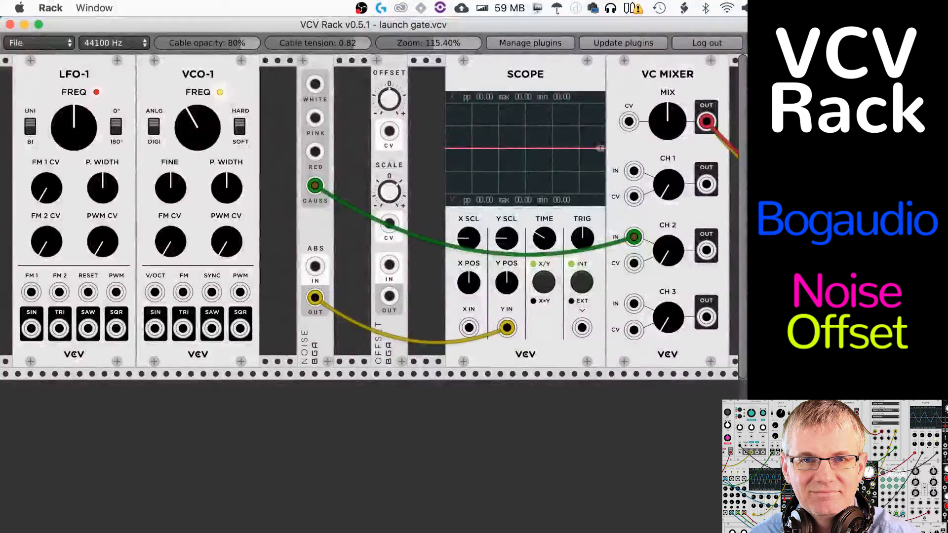
{"action": "left_click_drag", "start_coordinate": [642, 237], "coordinate": [469, 328]}
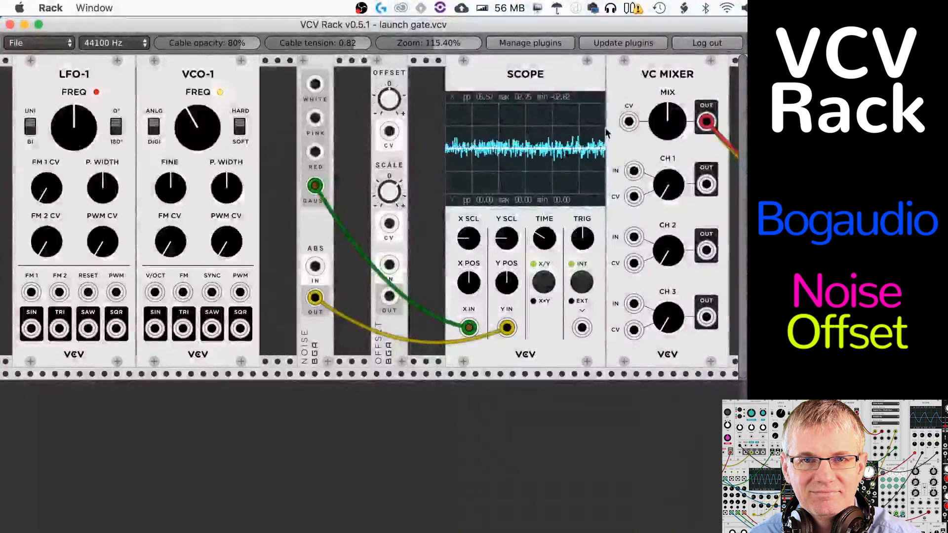
{"action": "left_click_drag", "start_coordinate": [315, 185], "coordinate": [314, 117]}
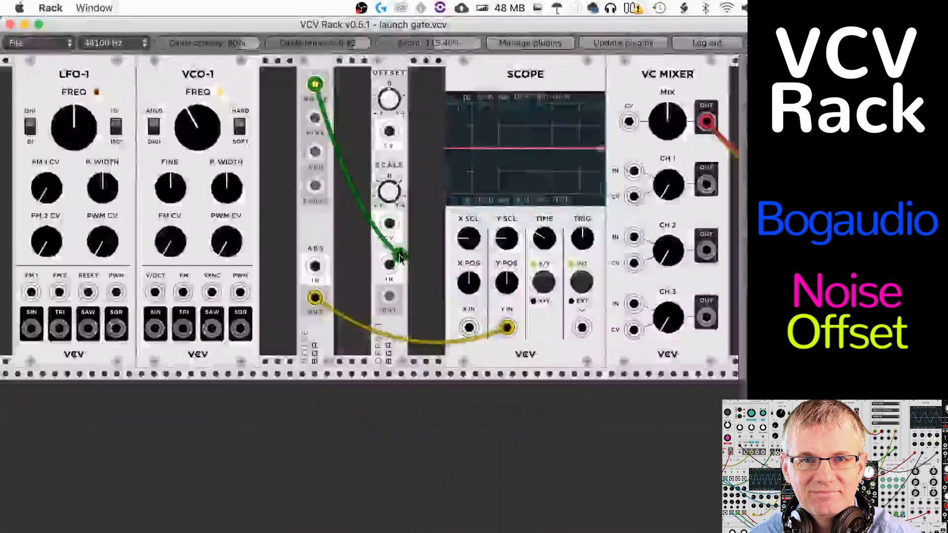
Step: Compare White noise patched directly into the scope's X IN with White noise routed through the Noise module's ABS IN
{"action": "left_click_drag", "start_coordinate": [389, 265], "coordinate": [314, 266]}
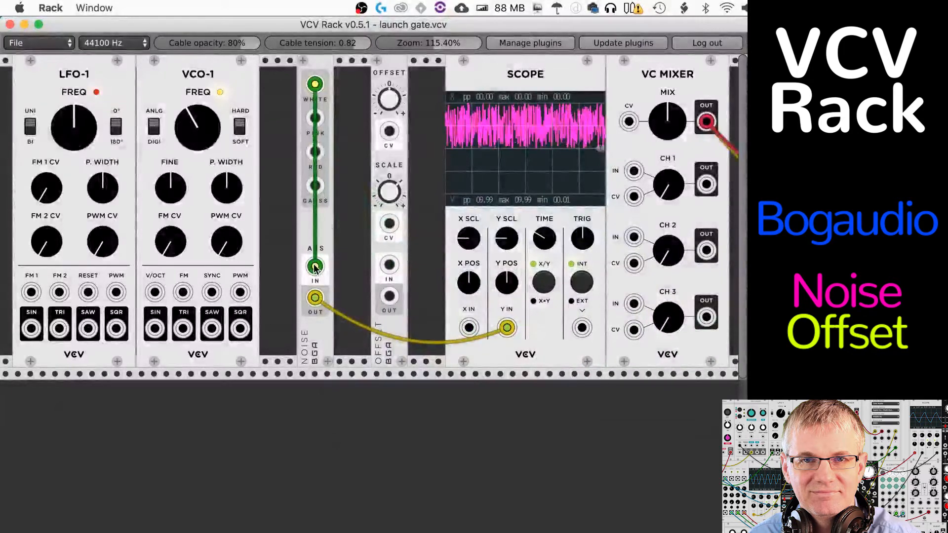
{"action": "left_click_drag", "start_coordinate": [315, 266], "coordinate": [435, 318]}
{"action": "left_click_drag", "start_coordinate": [435, 317], "coordinate": [468, 331]}
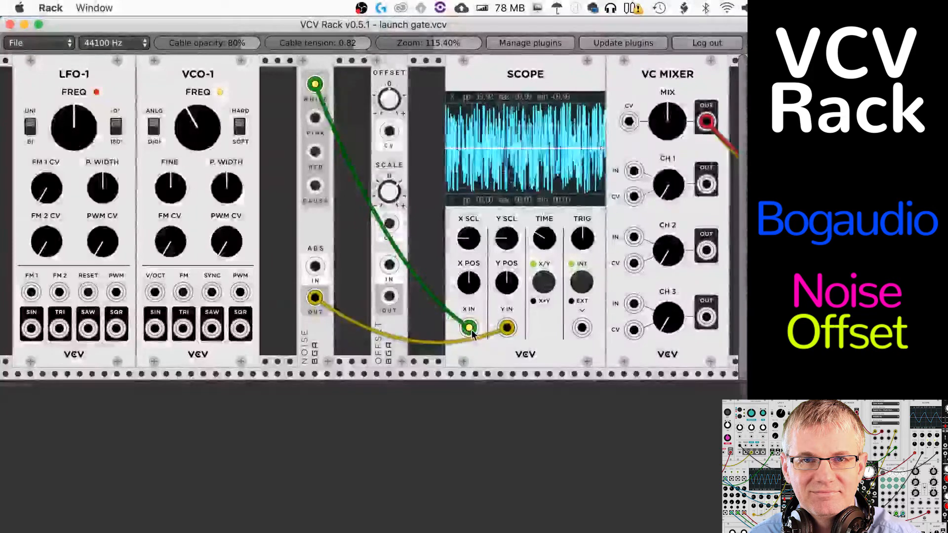
{"action": "left_click_drag", "start_coordinate": [469, 328], "coordinate": [315, 268]}
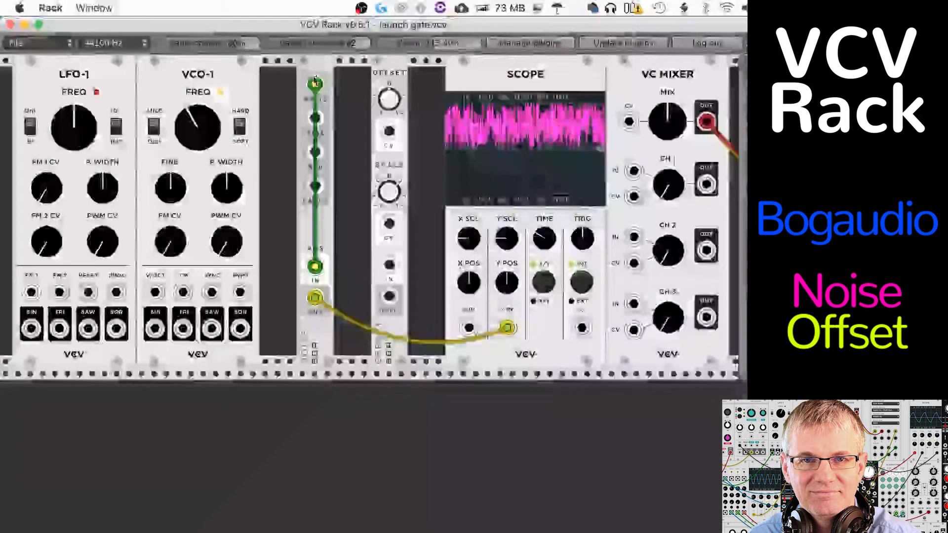
Step: Unplug the White noise cable and feed the scope's Y IN from Offset OUT instead of the Noise module's ABS OUT
{"action": "mouse_move", "coordinate": [315, 82]}
{"action": "left_mouse_down"}
{"action": "mouse_move", "coordinate": [318, 190]}
{"action": "mouse_move", "coordinate": [352, 192]}
{"action": "left_mouse_up"}
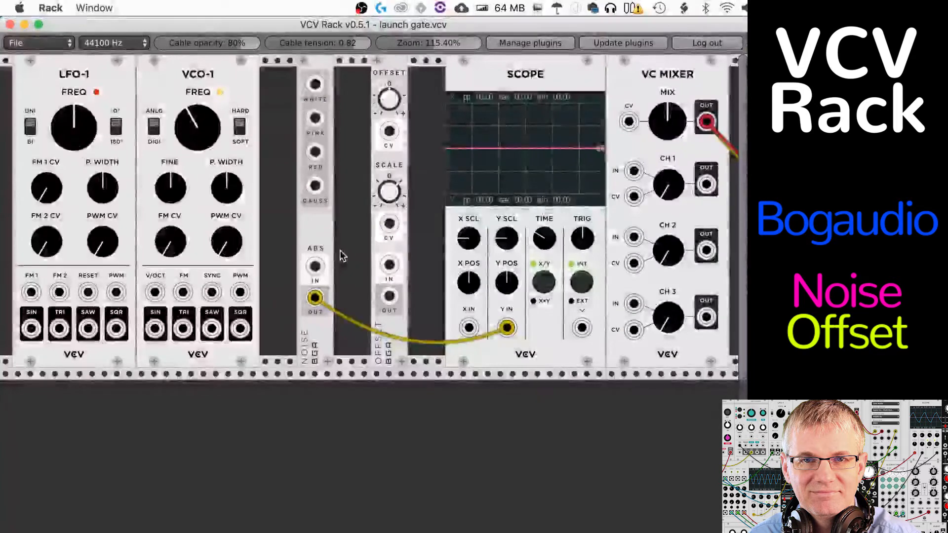
{"action": "left_click_drag", "start_coordinate": [318, 61], "coordinate": [294, 62]}
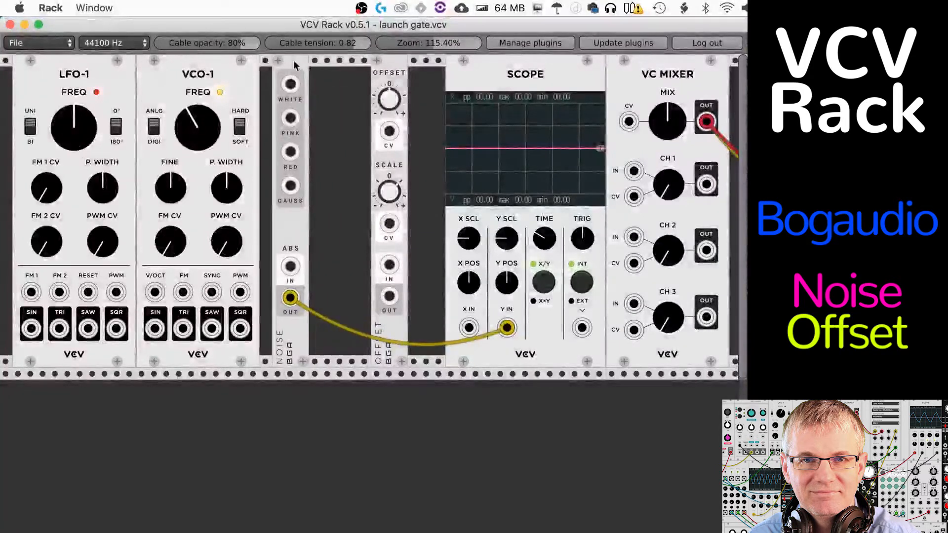
{"action": "left_click_drag", "start_coordinate": [294, 301], "coordinate": [389, 296]}
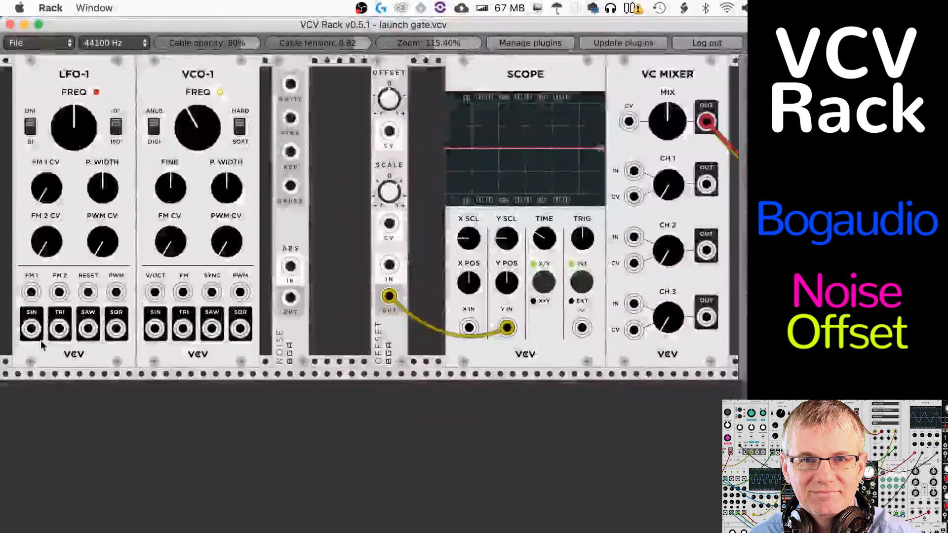
Step: Patch LFO-1's SIN output to the scope's X IN and raise the LFO frequency
{"action": "mouse_move", "coordinate": [31, 328]}
{"action": "left_mouse_down"}
{"action": "mouse_move", "coordinate": [339, 381]}
{"action": "mouse_move", "coordinate": [387, 295]}
{"action": "mouse_move", "coordinate": [391, 321]}
{"action": "mouse_move", "coordinate": [469, 329]}
{"action": "left_mouse_up"}
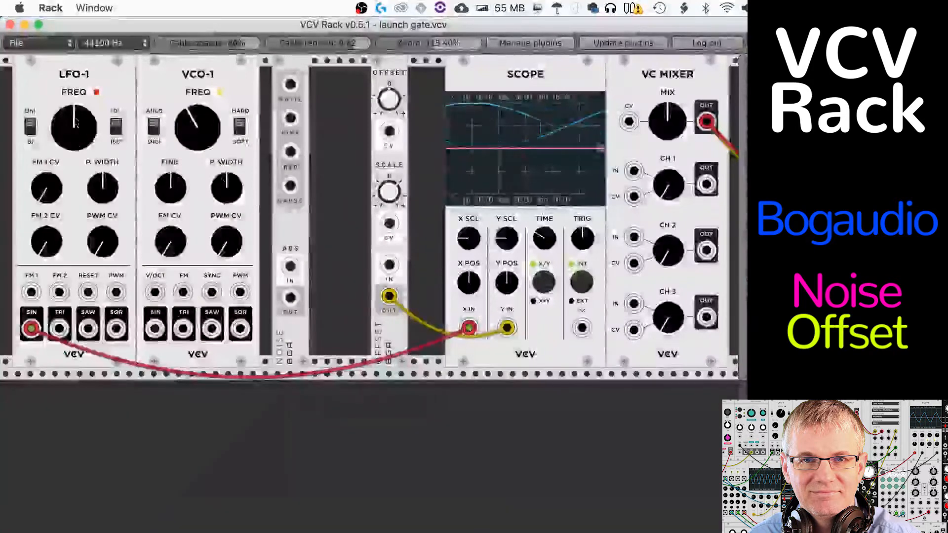
{"action": "left_click_drag", "start_coordinate": [74, 168], "coordinate": [77, 142]}
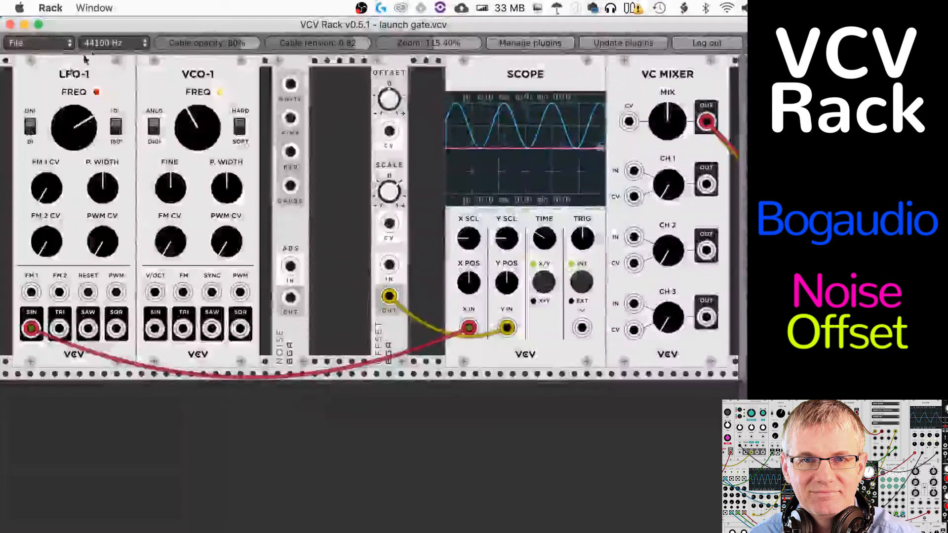
Step: Reroute the LFO sine cable from the scope's X IN to Offset IN and shift the signal with the Offset knob
{"action": "mouse_move", "coordinate": [391, 72]}
{"action": "left_mouse_down"}
{"action": "mouse_move", "coordinate": [404, 71]}
{"action": "mouse_move", "coordinate": [389, 71]}
{"action": "left_mouse_up"}
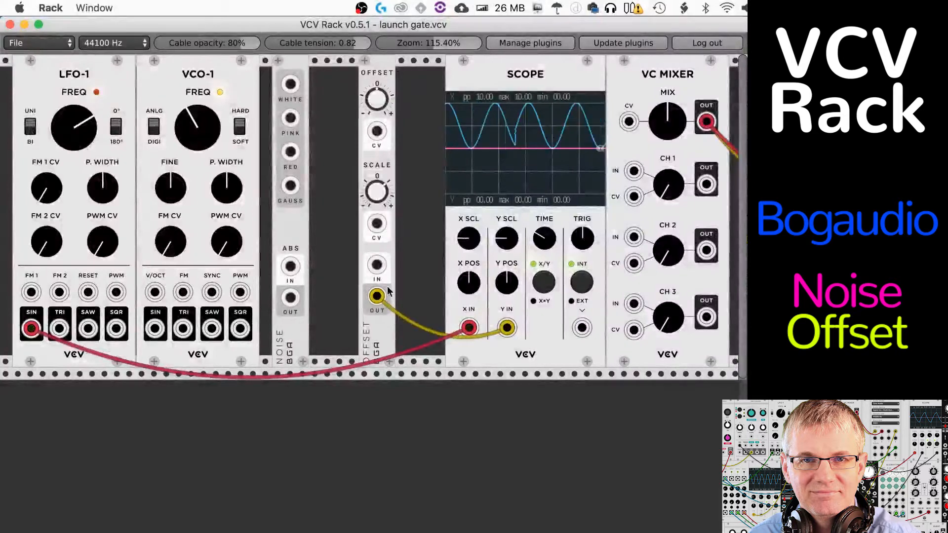
{"action": "mouse_move", "coordinate": [469, 328]}
{"action": "left_mouse_down"}
{"action": "mouse_move", "coordinate": [400, 297]}
{"action": "mouse_move", "coordinate": [376, 264]}
{"action": "left_mouse_up"}
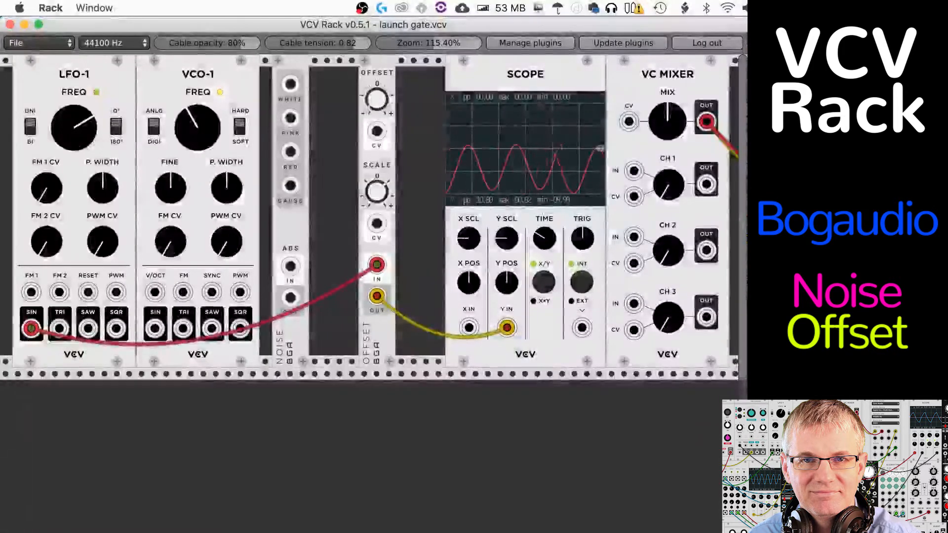
{"action": "left_click_drag", "start_coordinate": [379, 105], "coordinate": [379, 50]}
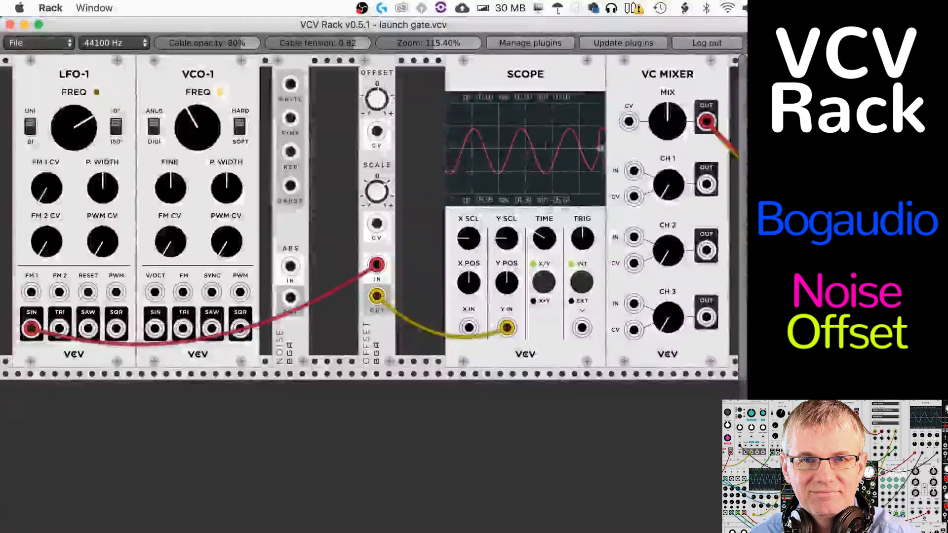
{"action": "left_click_drag", "start_coordinate": [379, 104], "coordinate": [379, 79]}
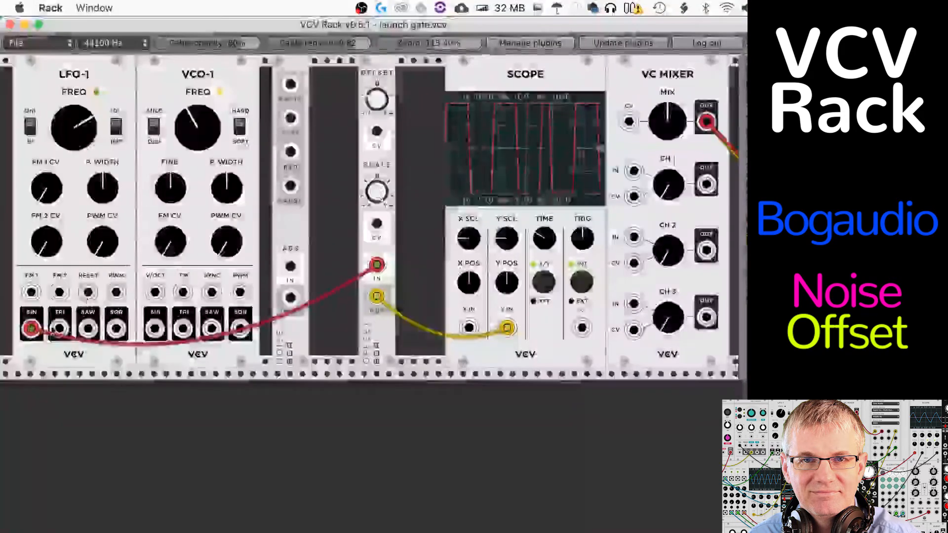
Step: Feed Offset IN from VCO-1's SIN output instead of LFO-1 and raise the VCO frequency
{"action": "left_click_drag", "start_coordinate": [31, 329], "coordinate": [154, 329]}
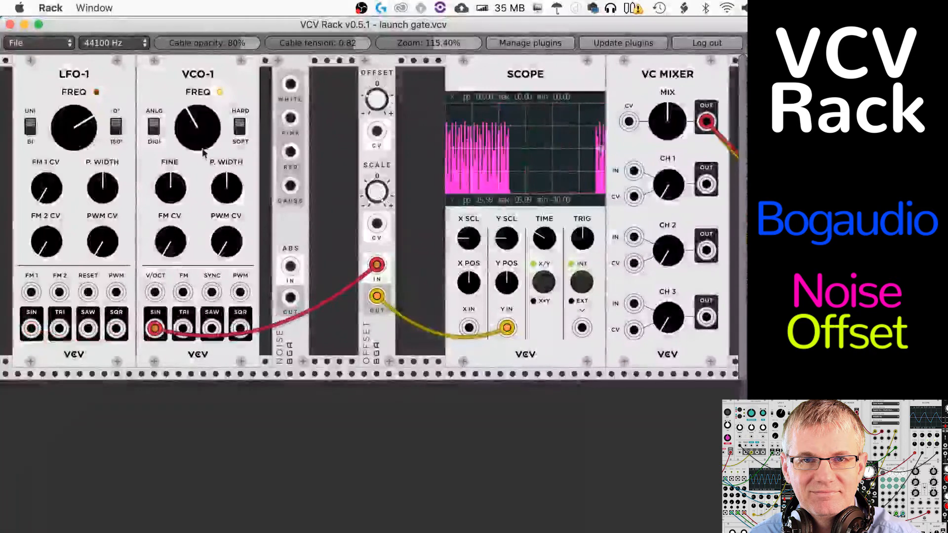
{"action": "left_click_drag", "start_coordinate": [204, 130], "coordinate": [204, 88]}
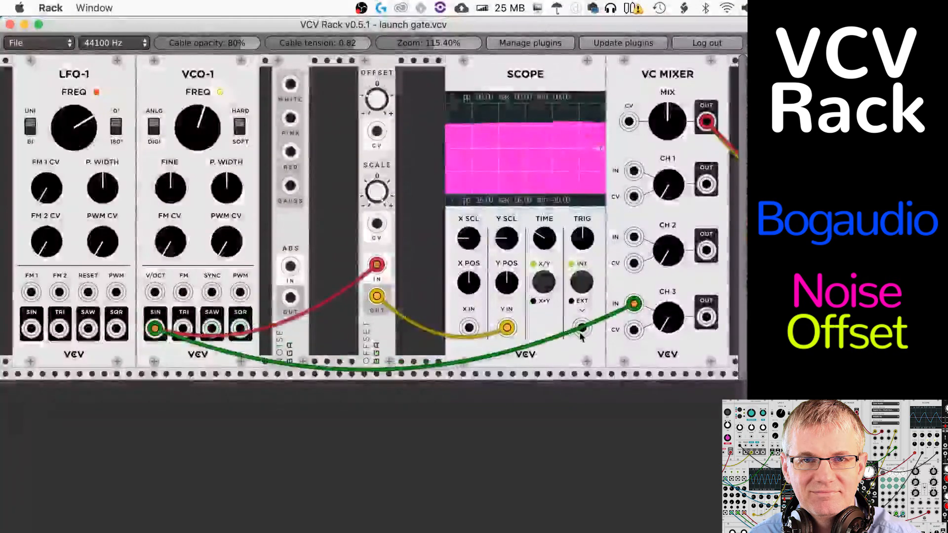
Step: Adjust the mixer's CH 3 level and feed that channel from Offset OUT instead of directly from VCO-1's SIN
{"action": "left_click_drag", "start_coordinate": [676, 317], "coordinate": [676, 335]}
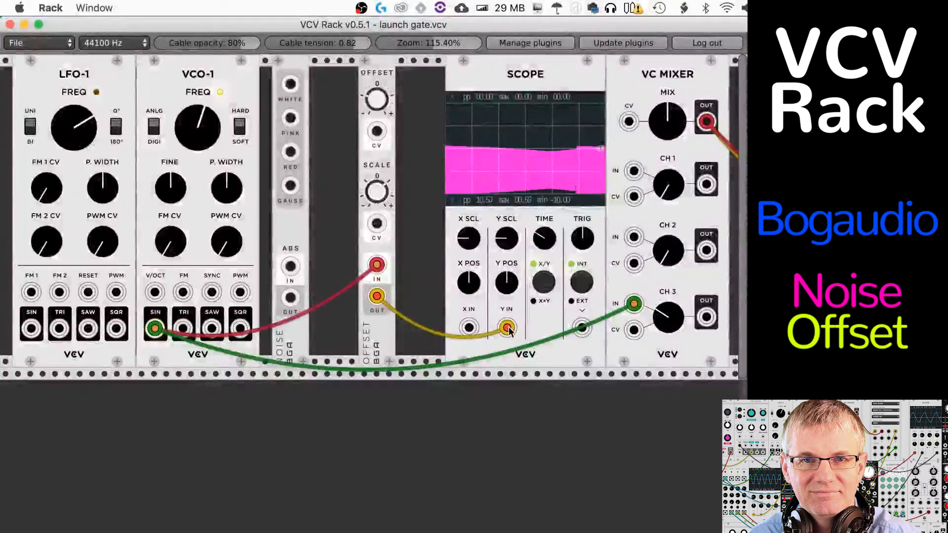
{"action": "left_click_drag", "start_coordinate": [155, 328], "coordinate": [376, 297]}
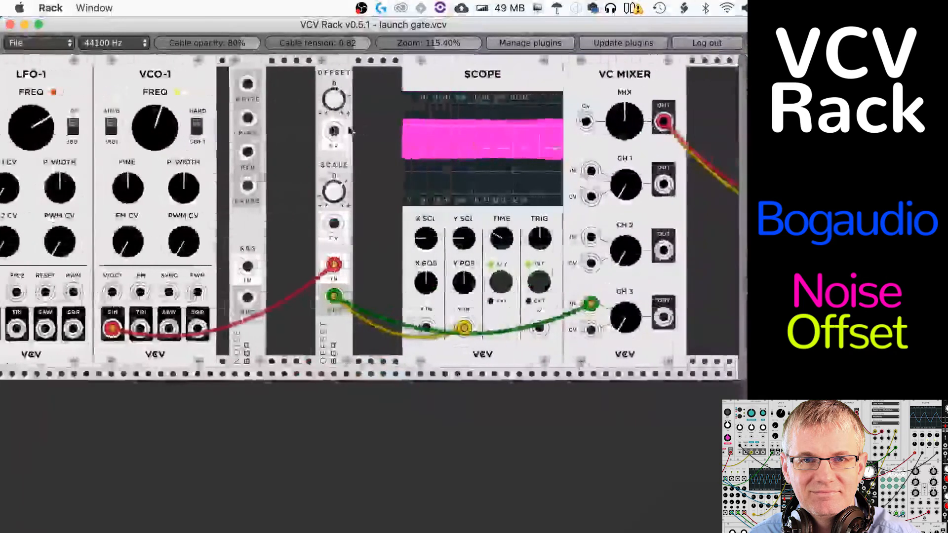
{"action": "left_click_drag", "start_coordinate": [334, 131], "coordinate": [377, 137]}
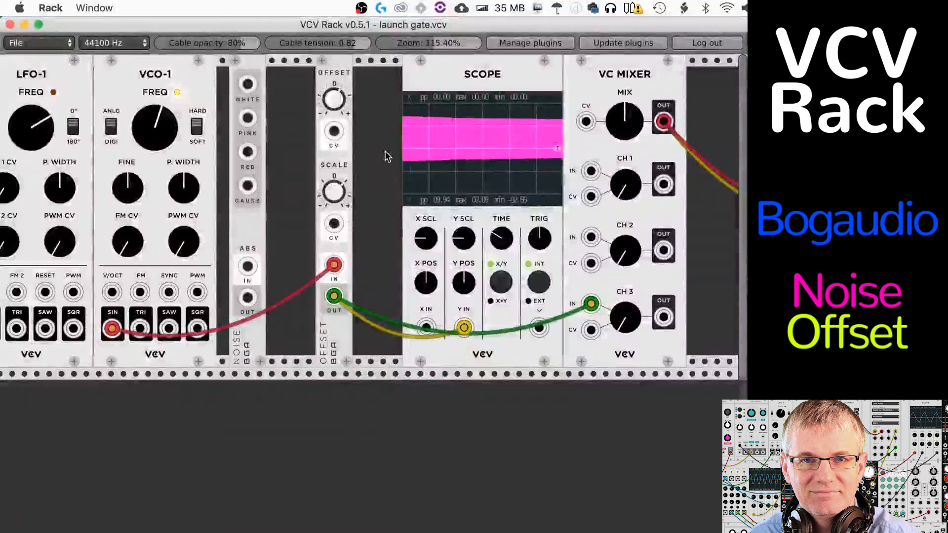
{"action": "scroll", "coordinate": [299, 212], "scroll_direction": "left", "scroll_amount": 1}
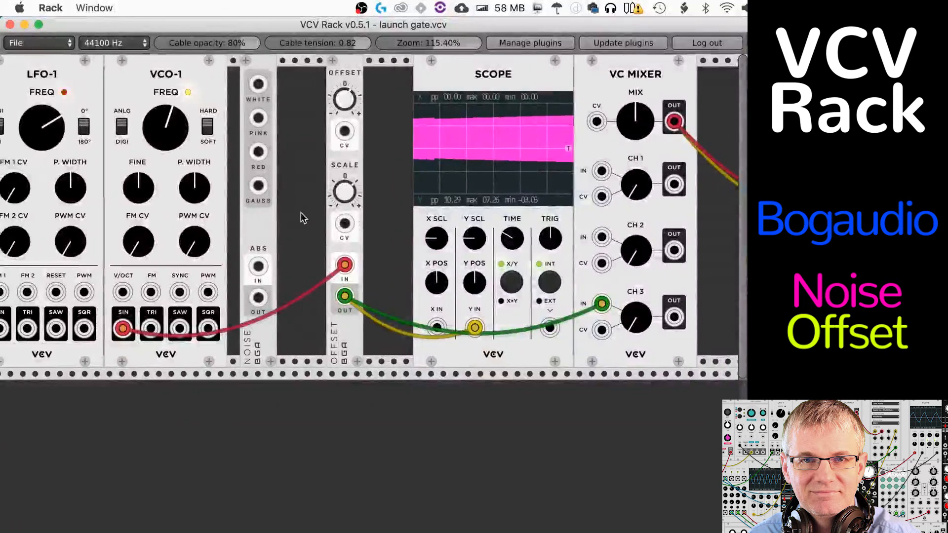
Step: Disconnect Offset OUT from the scope's Y IN and patch the Noise module's White output to X IN
{"action": "left_click_drag", "start_coordinate": [256, 74], "coordinate": [281, 74]}
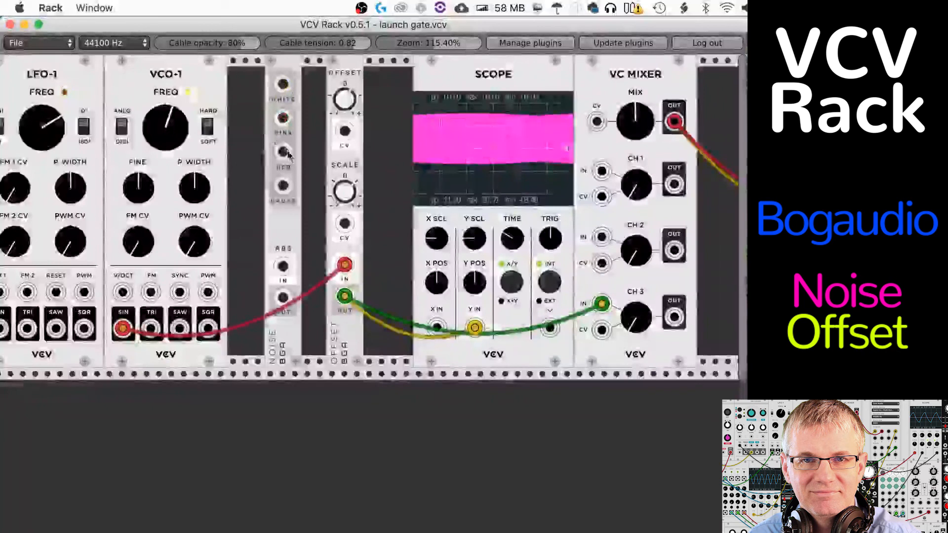
{"action": "mouse_move", "coordinate": [282, 187]}
{"action": "left_mouse_down"}
{"action": "mouse_move", "coordinate": [275, 192]}
{"action": "mouse_move", "coordinate": [283, 188]}
{"action": "left_mouse_up"}
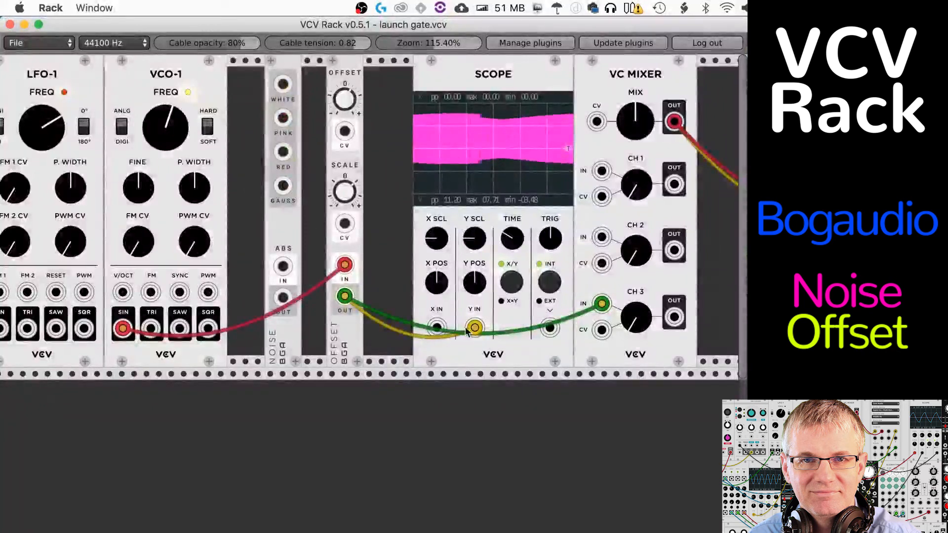
{"action": "left_click_drag", "start_coordinate": [474, 330], "coordinate": [429, 438]}
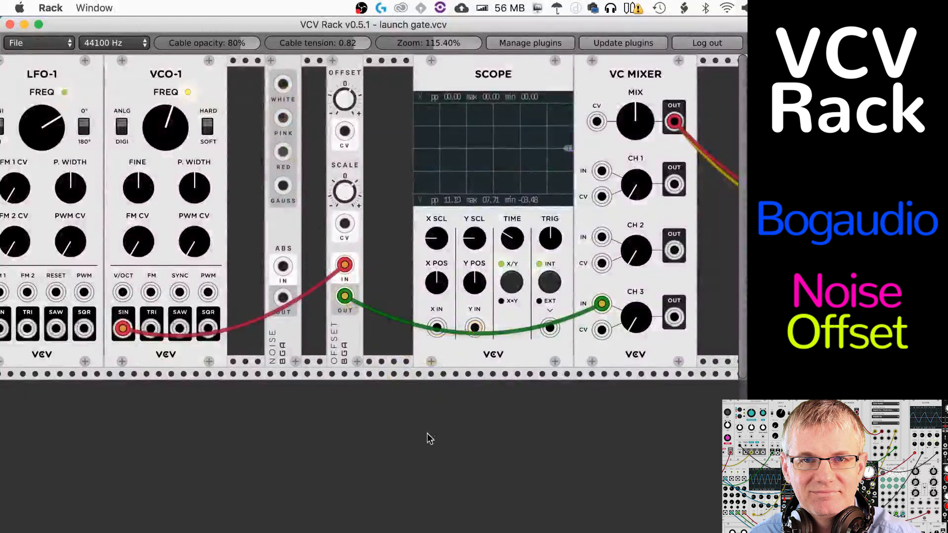
{"action": "mouse_move", "coordinate": [283, 84]}
{"action": "left_mouse_down"}
{"action": "mouse_move", "coordinate": [452, 337]}
{"action": "mouse_move", "coordinate": [438, 330]}
{"action": "left_mouse_up"}
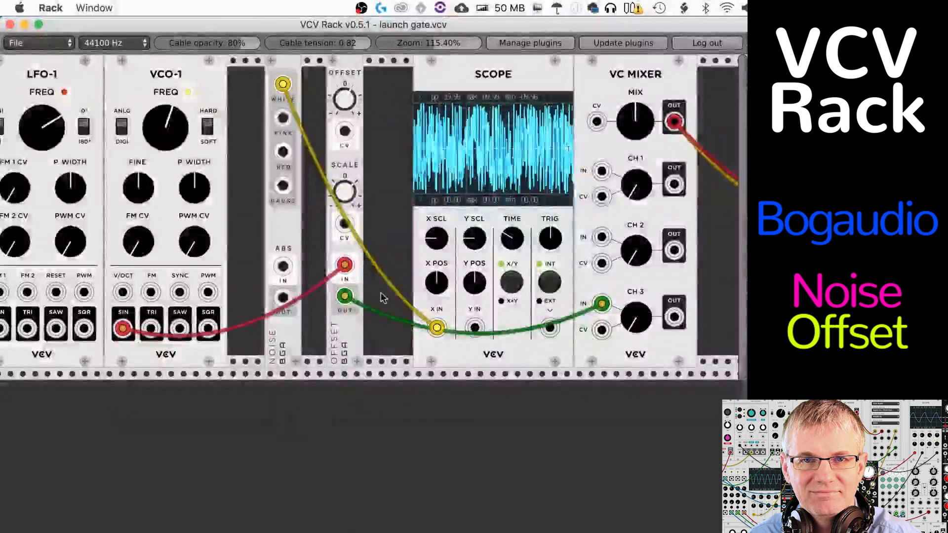
Step: Route White noise through ABS IN with ABS OUT patched to the scope's X IN, and move the White cable to Y IN
{"action": "left_click_drag", "start_coordinate": [345, 296], "coordinate": [283, 297]}
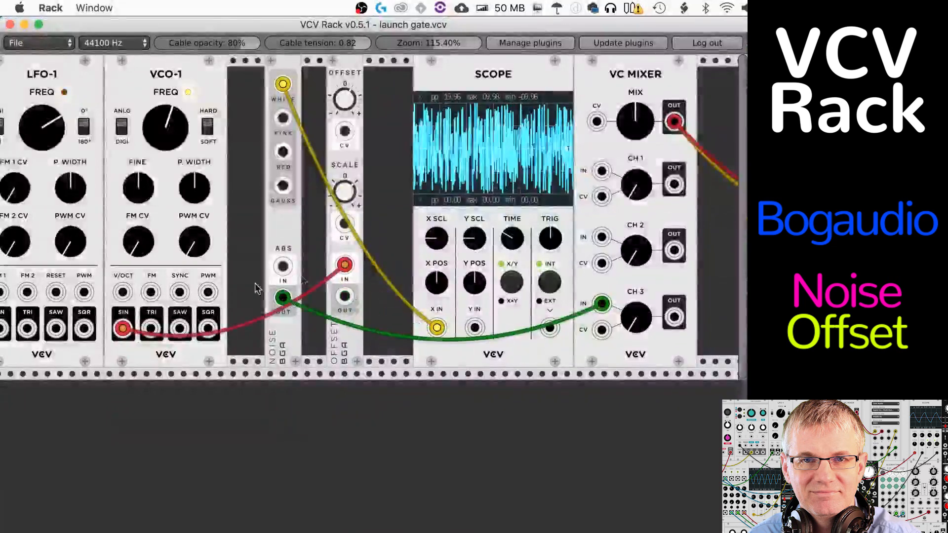
{"action": "left_click_drag", "start_coordinate": [437, 327], "coordinate": [283, 266]}
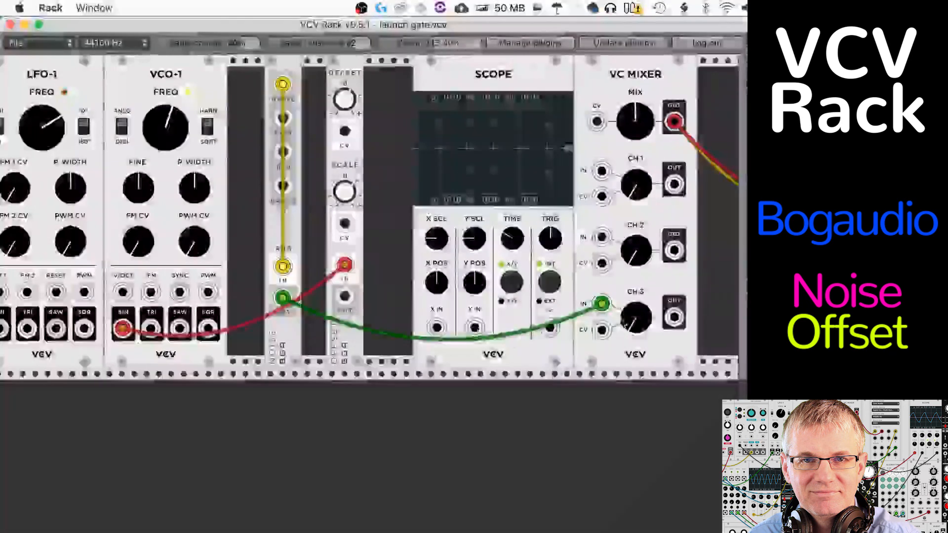
{"action": "left_click_drag", "start_coordinate": [601, 304], "coordinate": [437, 327]}
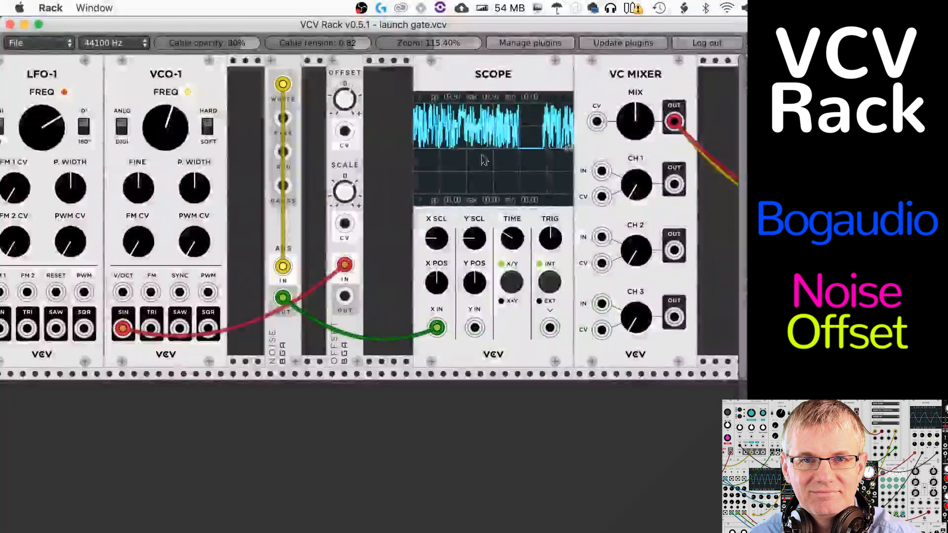
{"action": "mouse_move", "coordinate": [282, 267]}
{"action": "left_mouse_down"}
{"action": "mouse_move", "coordinate": [482, 316]}
{"action": "mouse_move", "coordinate": [474, 328]}
{"action": "left_mouse_up"}
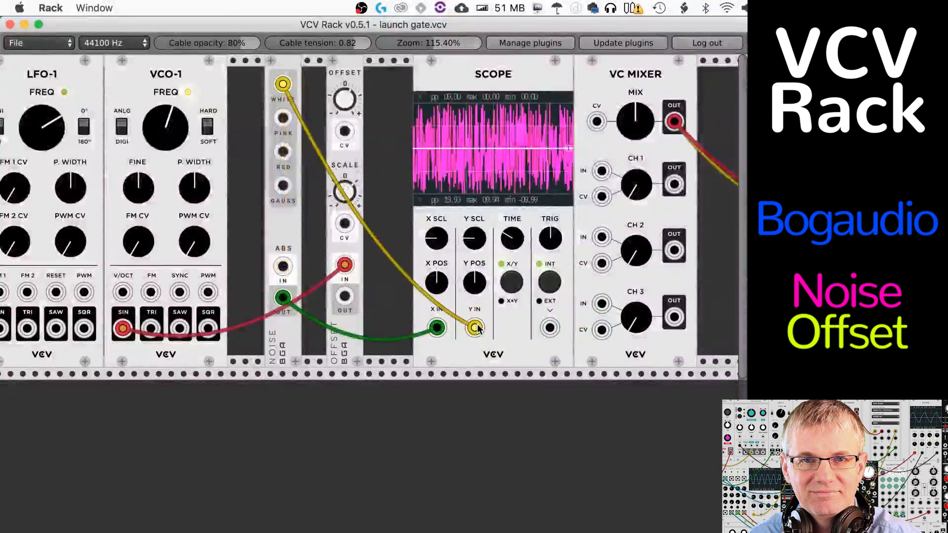